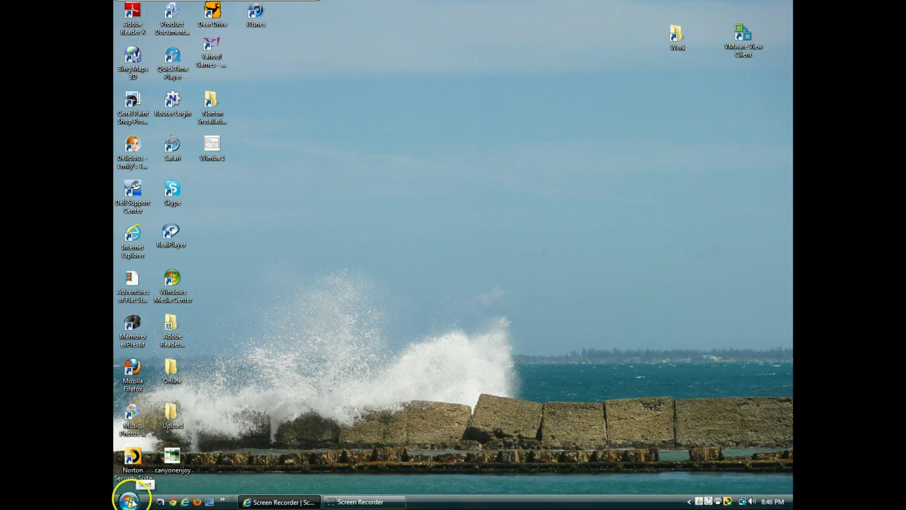
Step: Launch Microsoft Excel 2010 from the Microsoft Office program group
click(131, 503)
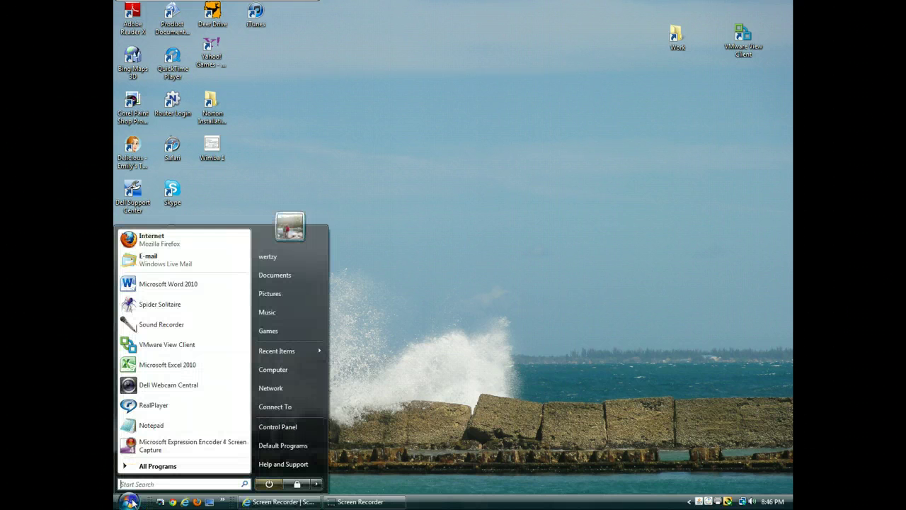
click(165, 466)
click(170, 366)
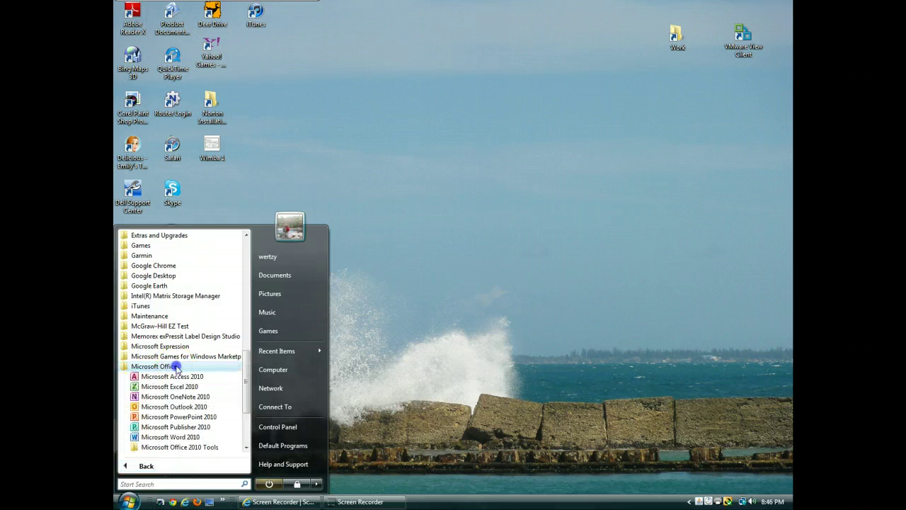
click(189, 389)
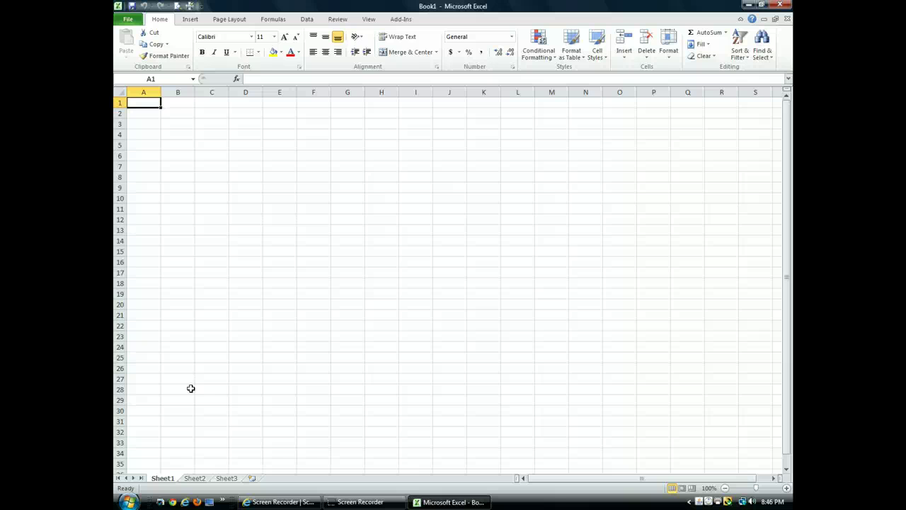
Step: Open the EX A-1 workbook from the Computer Applications folder inside the Work documents folder
click(127, 22)
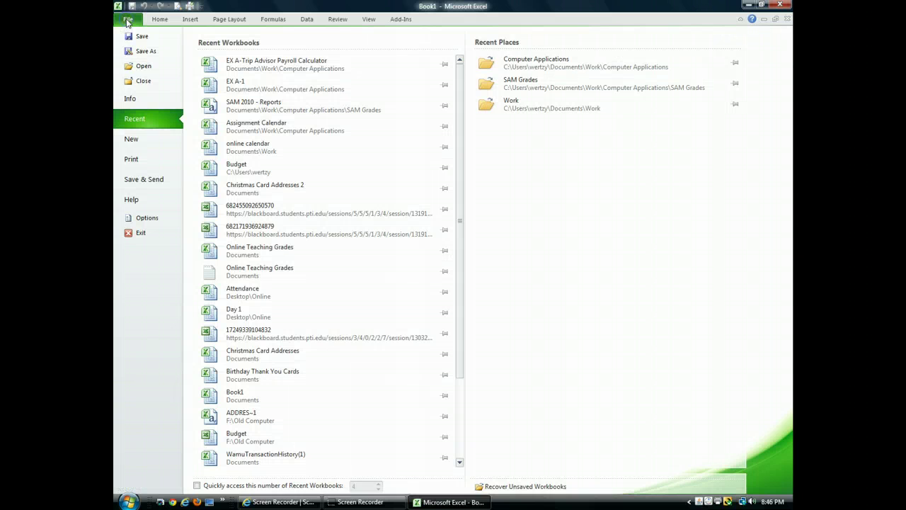
click(143, 70)
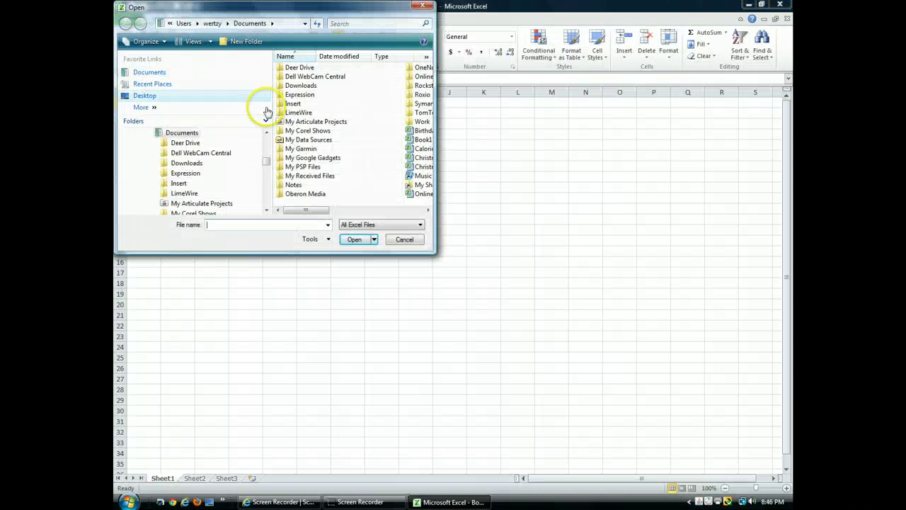
double_click(421, 121)
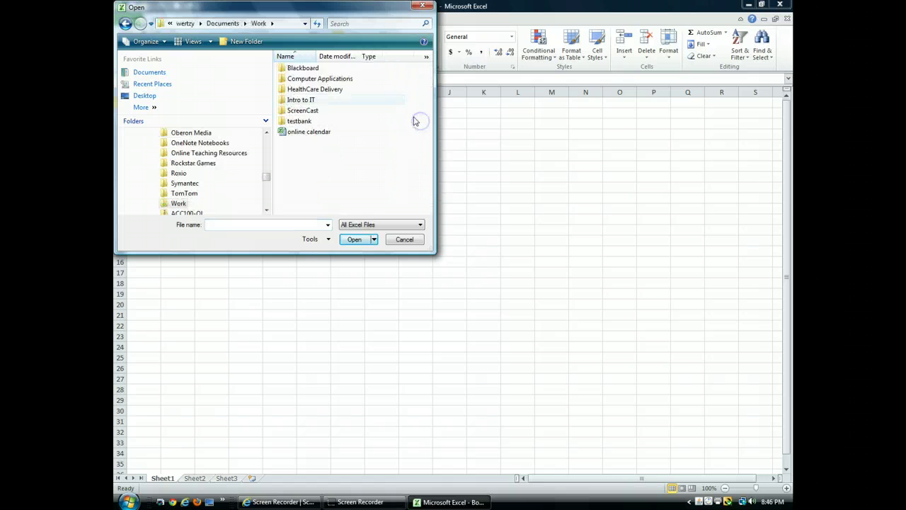
double_click(297, 79)
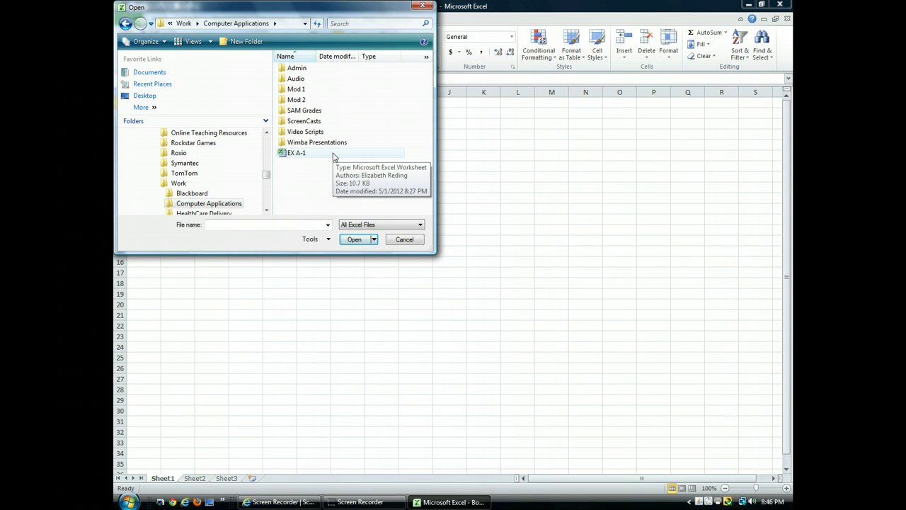
click(332, 155)
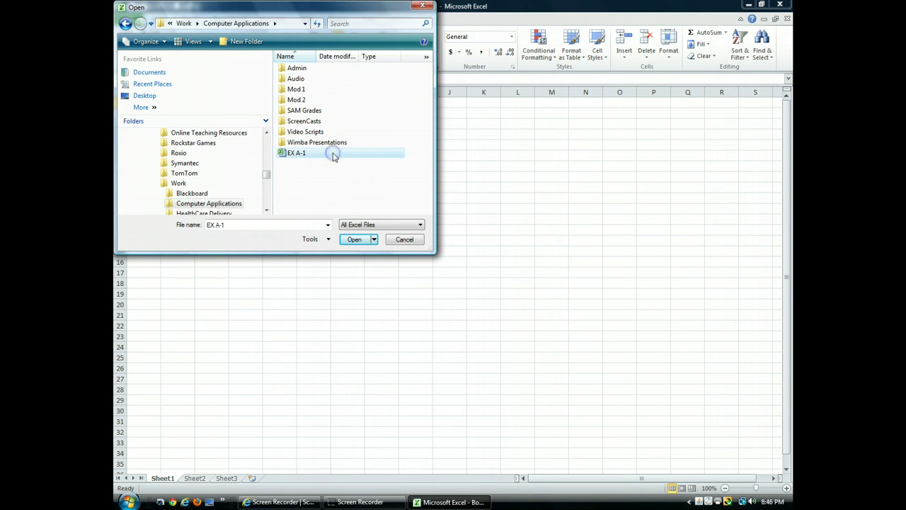
click(291, 157)
click(367, 241)
click(367, 241)
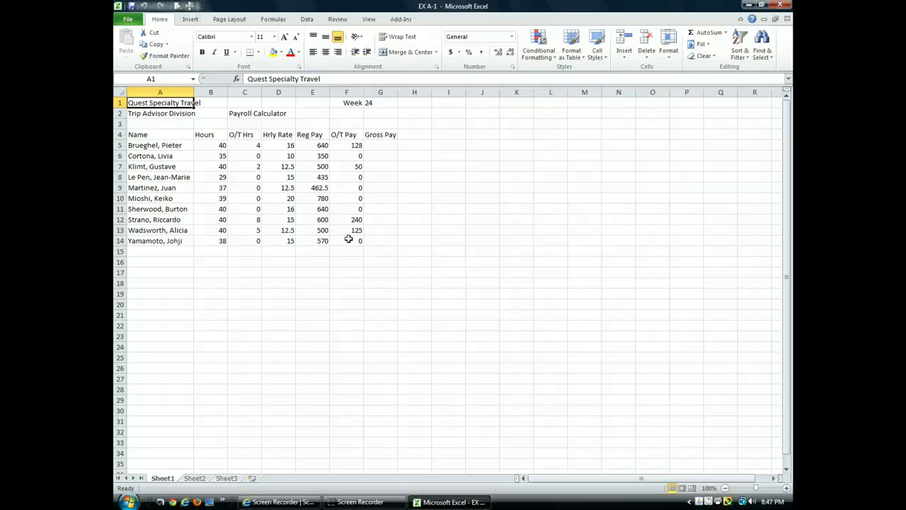
Step: Save a copy of the workbook in the same folder as EX A-Trip Advisor Payroll Calculator
click(127, 19)
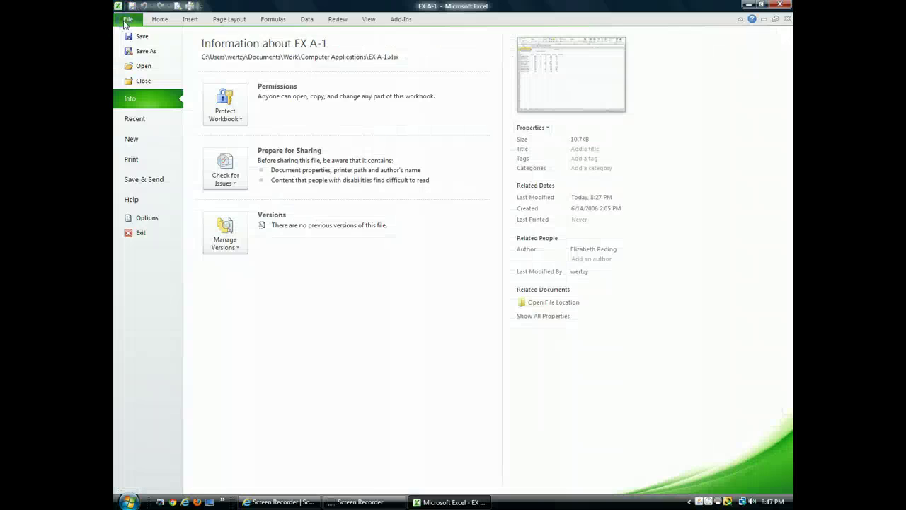
click(144, 52)
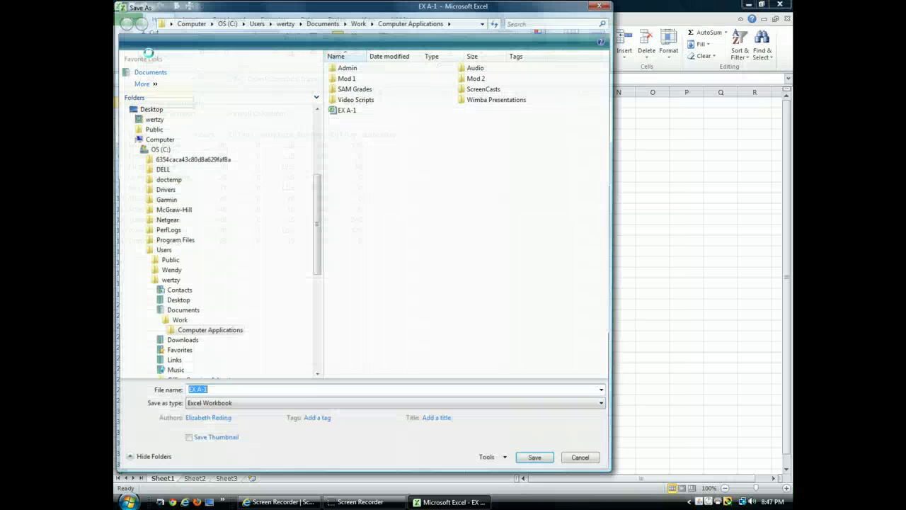
click(284, 391)
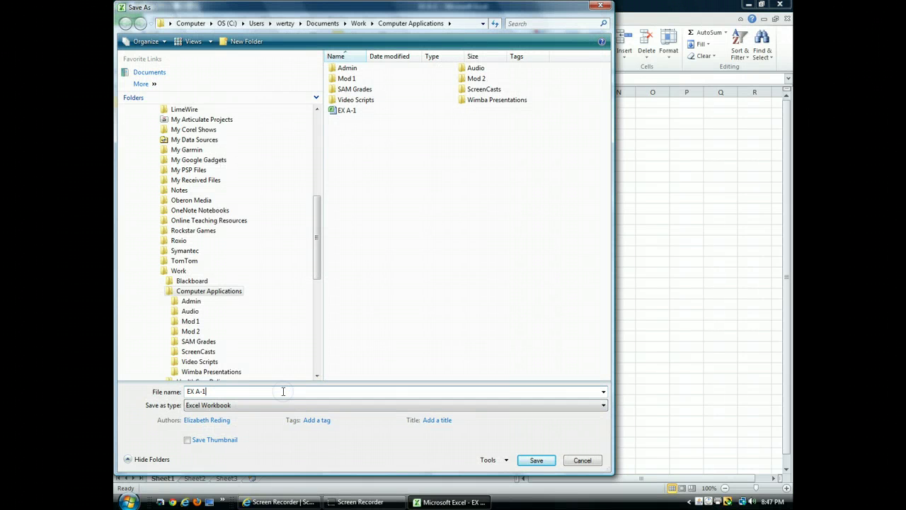
key(BackSpace)
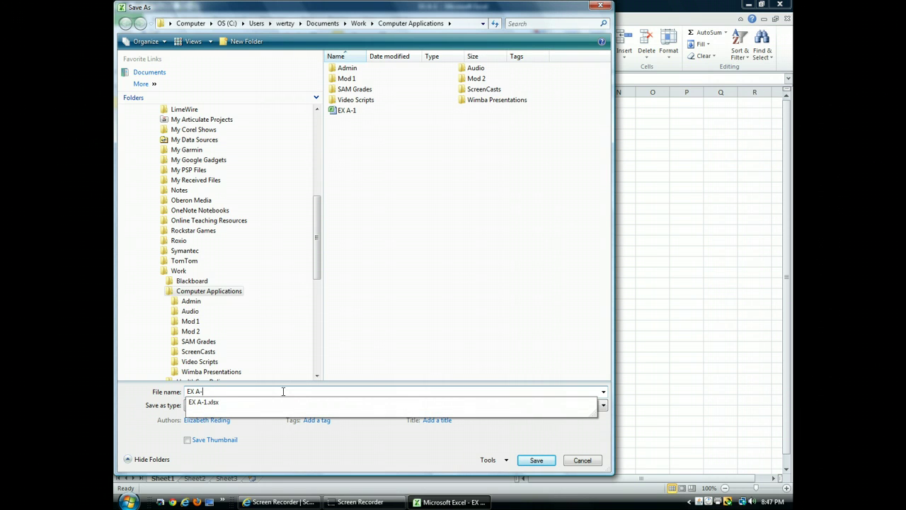
text(Trip Ad)
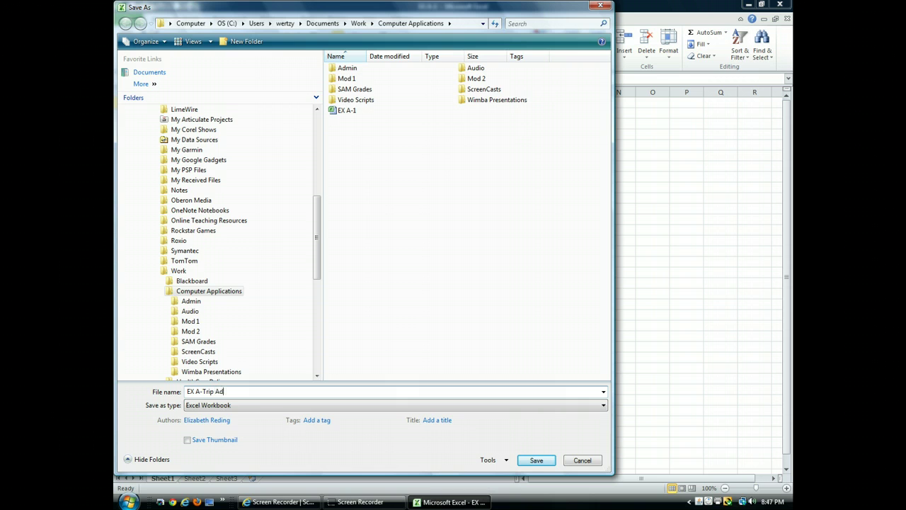
text(visor Payroll Calculator)
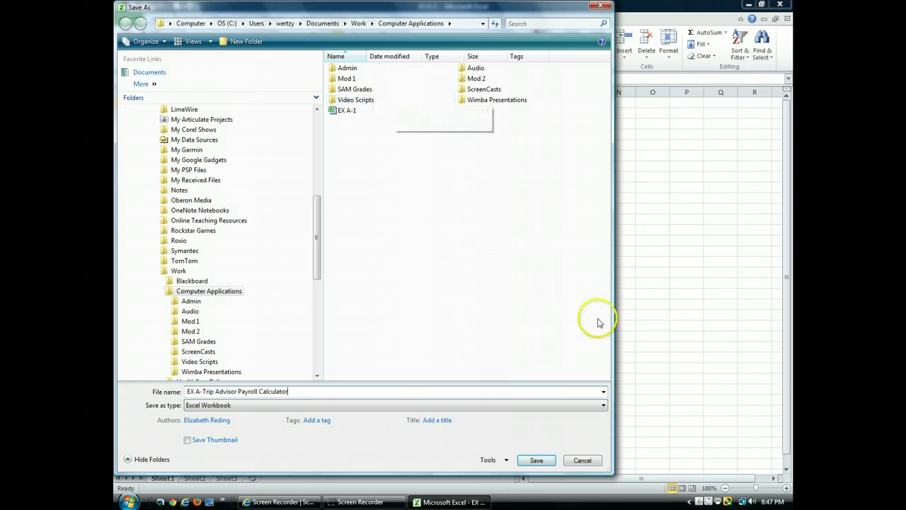
click(538, 461)
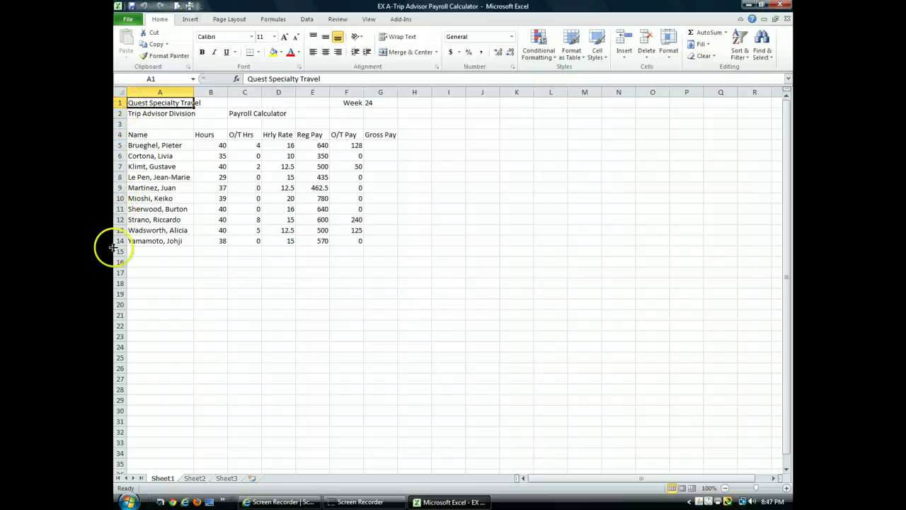
Step: Look over the payroll sheet's rows and columns, and examine the addresses of cells such as B13, H20, A20 and E25
scroll(117, 357, down, 12)
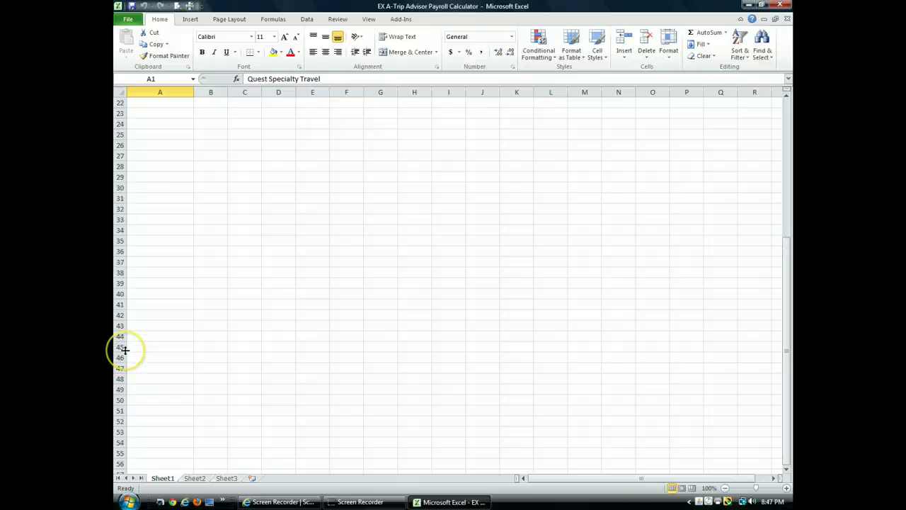
scroll(123, 351, up, 12)
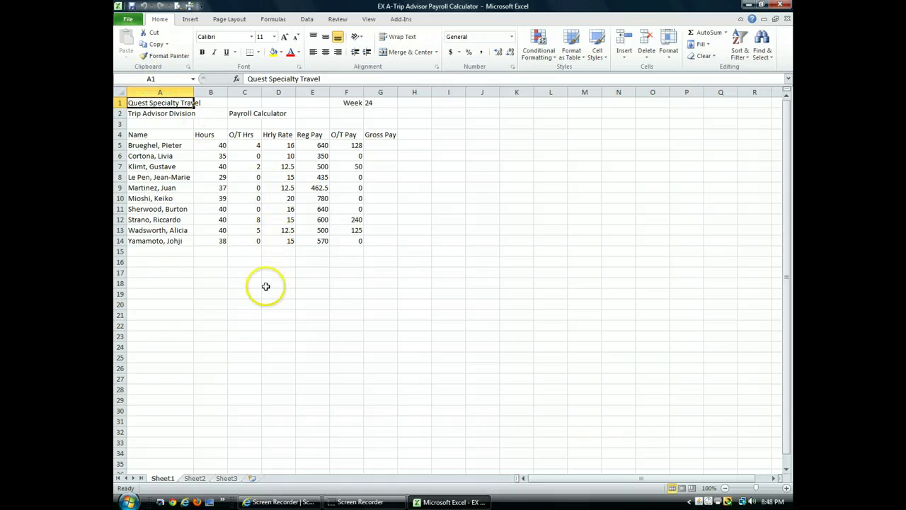
click(245, 272)
click(221, 229)
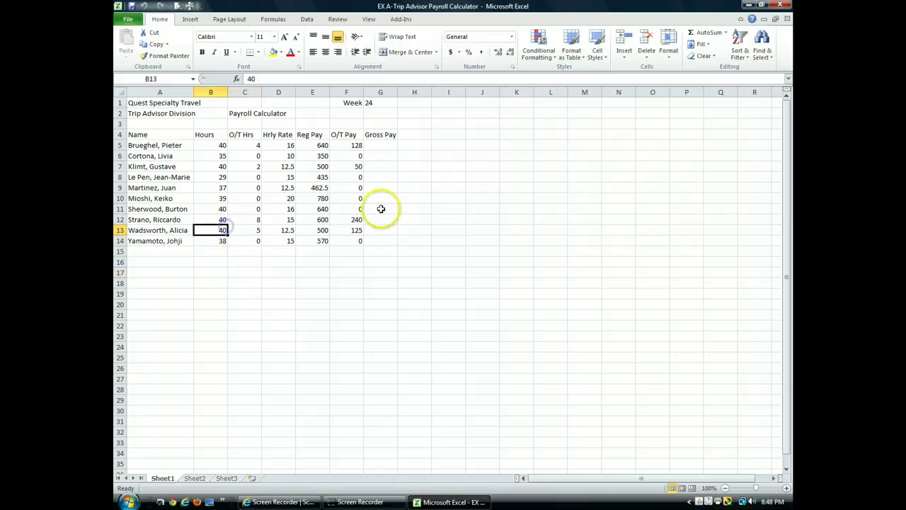
click(436, 200)
click(425, 260)
click(421, 304)
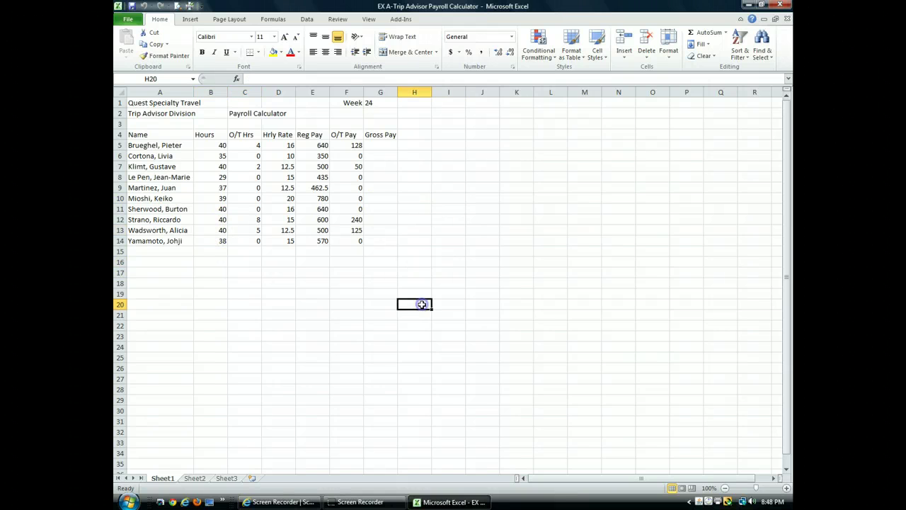
click(305, 306)
click(191, 303)
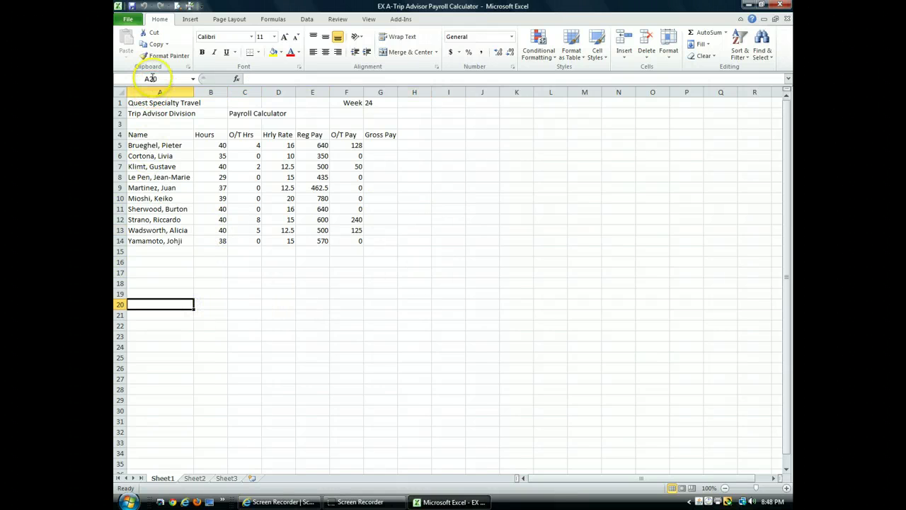
click(354, 316)
click(314, 354)
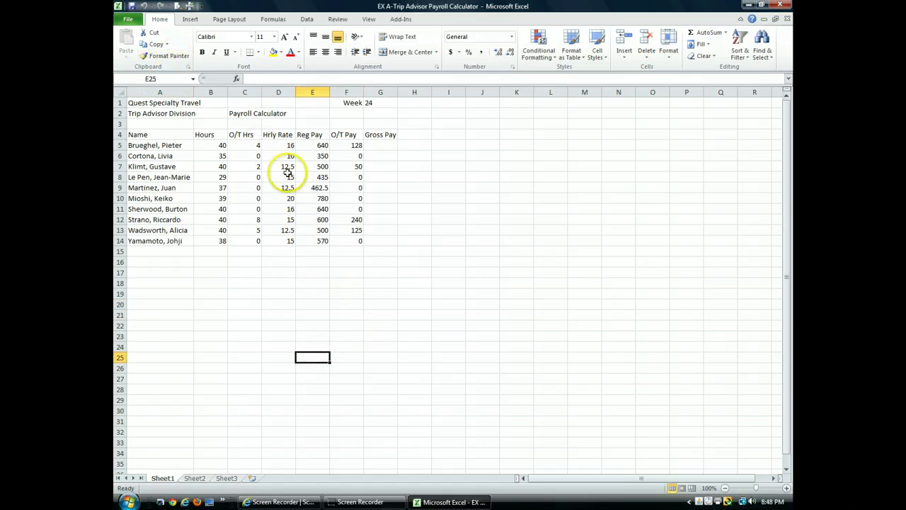
Step: Examine the content of cell A1 in the formula bar, place the text cursor in it, and move to cell H9
click(176, 103)
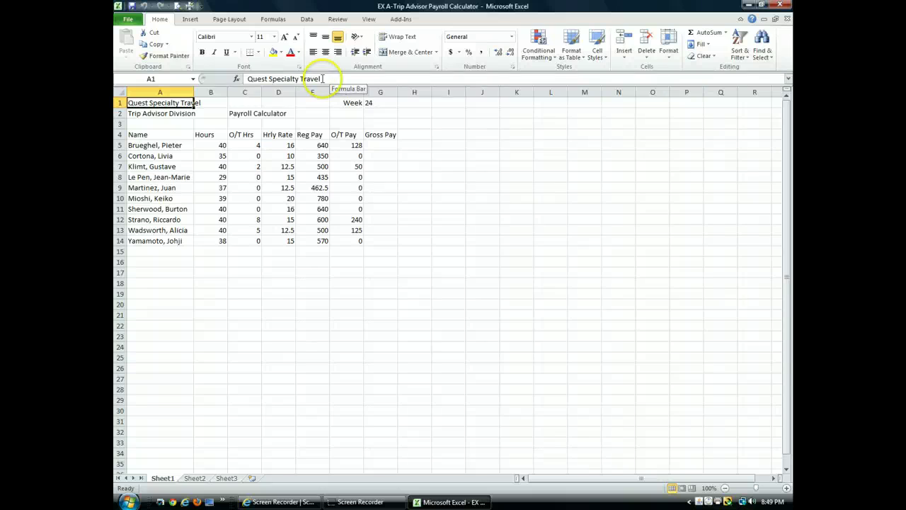
click(320, 79)
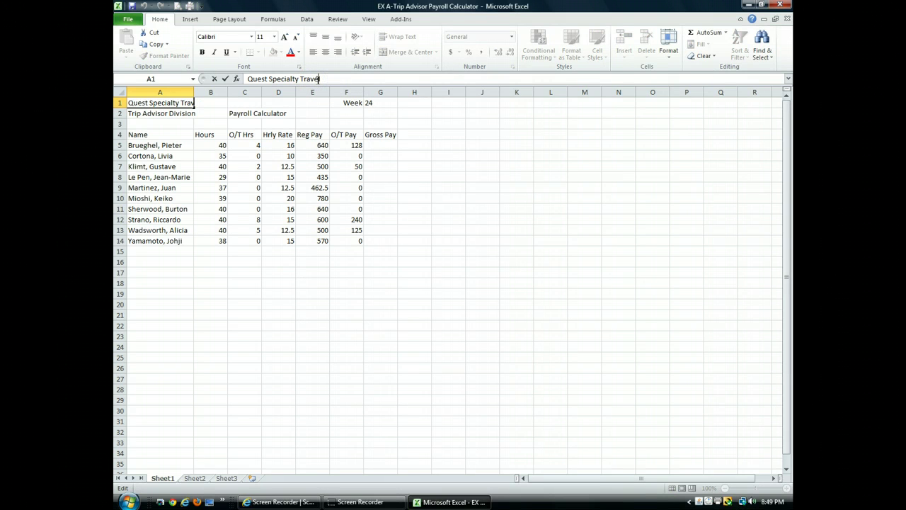
click(332, 77)
click(412, 184)
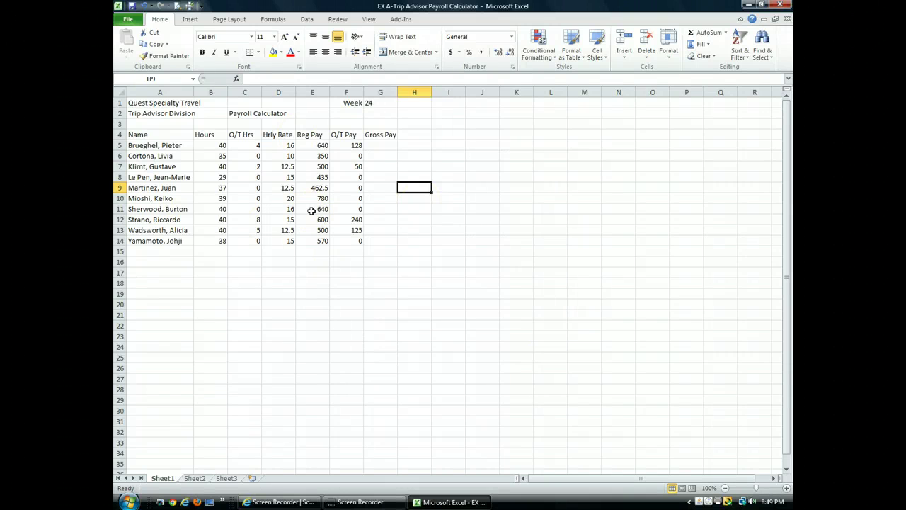
Step: View the Sheet2 and Sheet3 worksheets and return to Sheet1
click(197, 481)
click(234, 480)
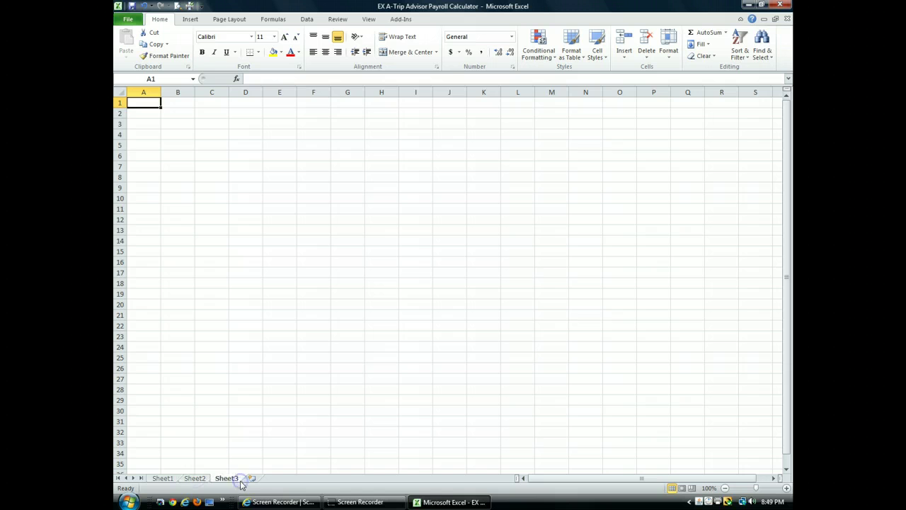
click(162, 478)
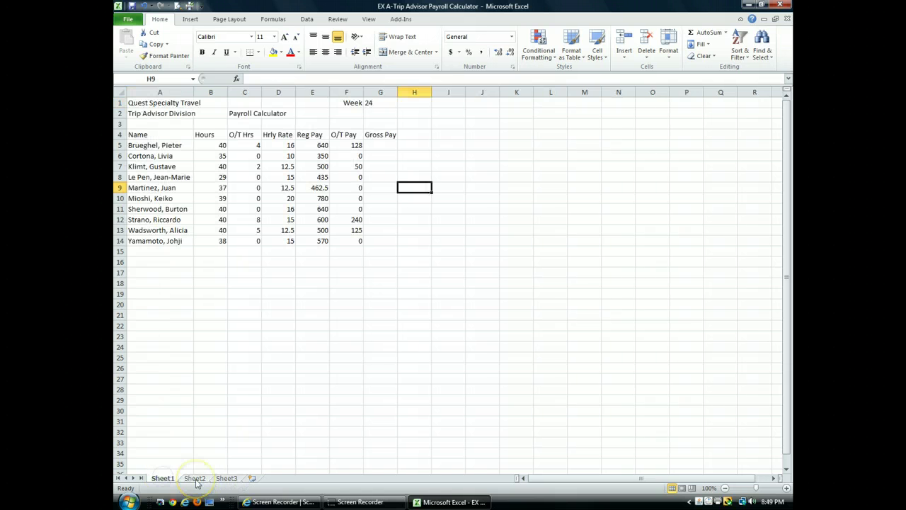
Step: Insert twelve new blank worksheets after Sheet3, up to Sheet15
click(253, 480)
click(270, 480)
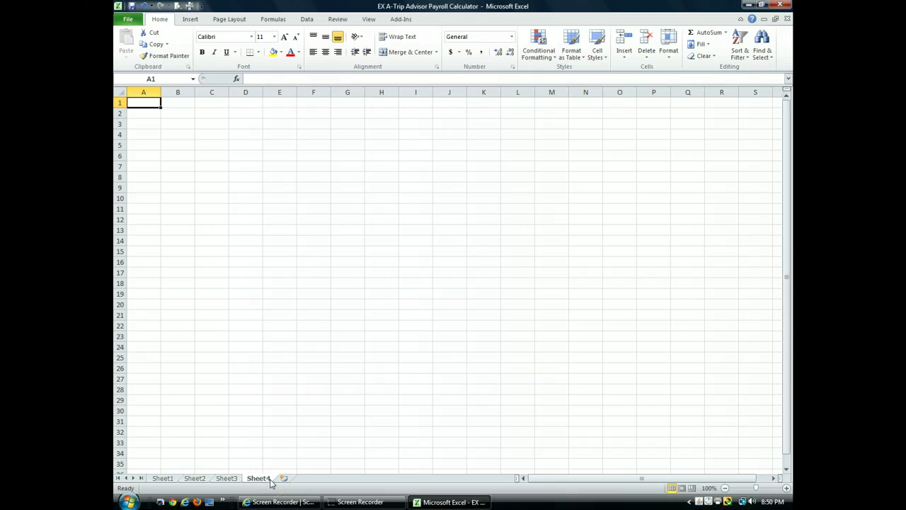
click(274, 479)
click(283, 478)
click(316, 478)
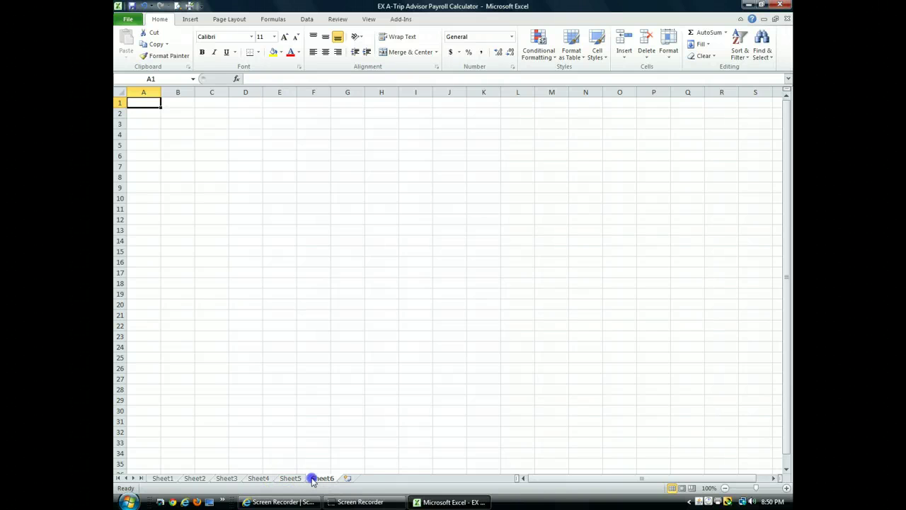
click(347, 478)
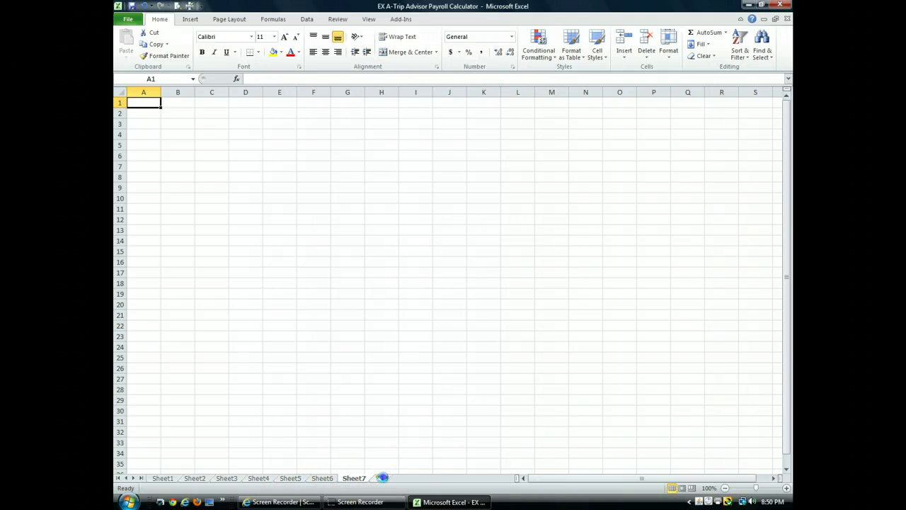
click(379, 478)
click(412, 478)
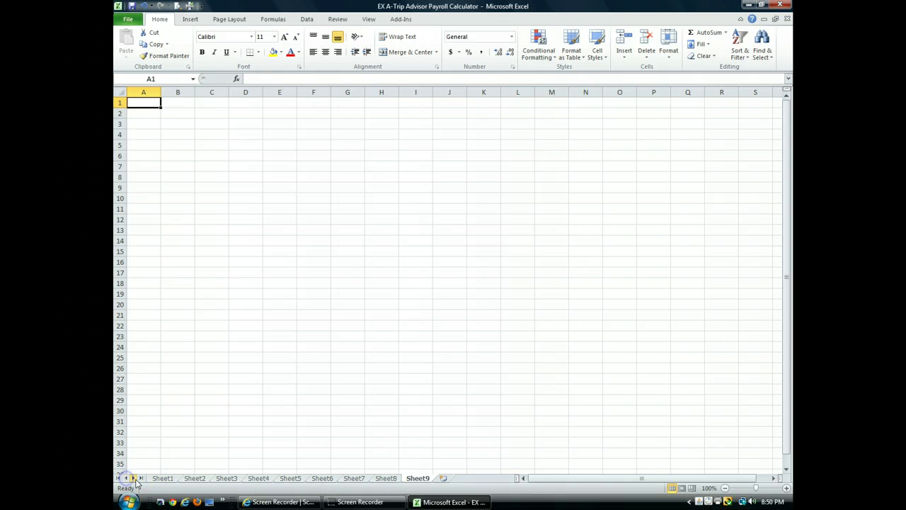
click(446, 479)
click(484, 479)
click(491, 479)
click(492, 479)
click(493, 479)
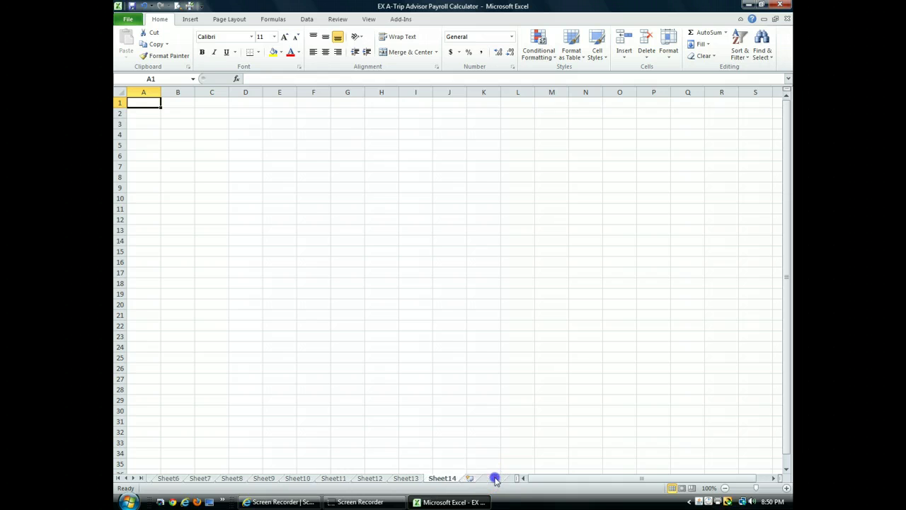
click(471, 480)
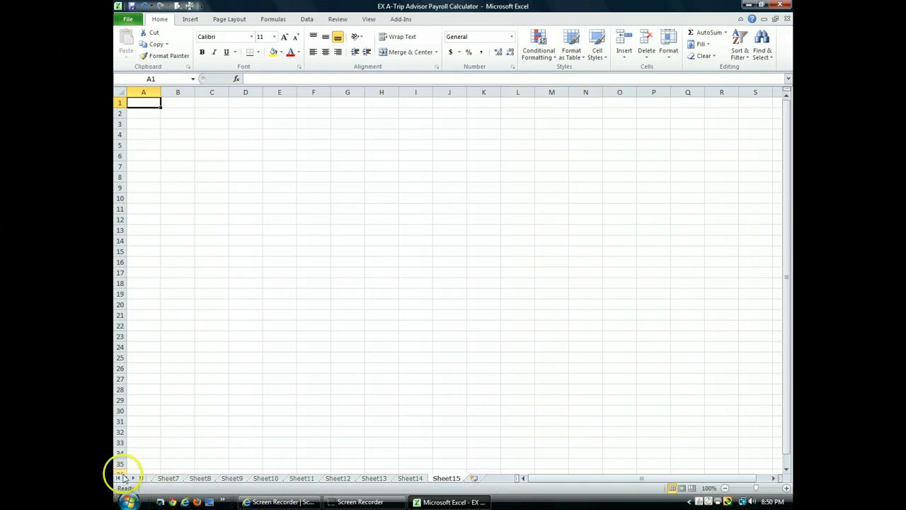
Step: Browse the row of worksheet tabs by jumping to the first sheet and to the last sheet, and stepping back
click(119, 478)
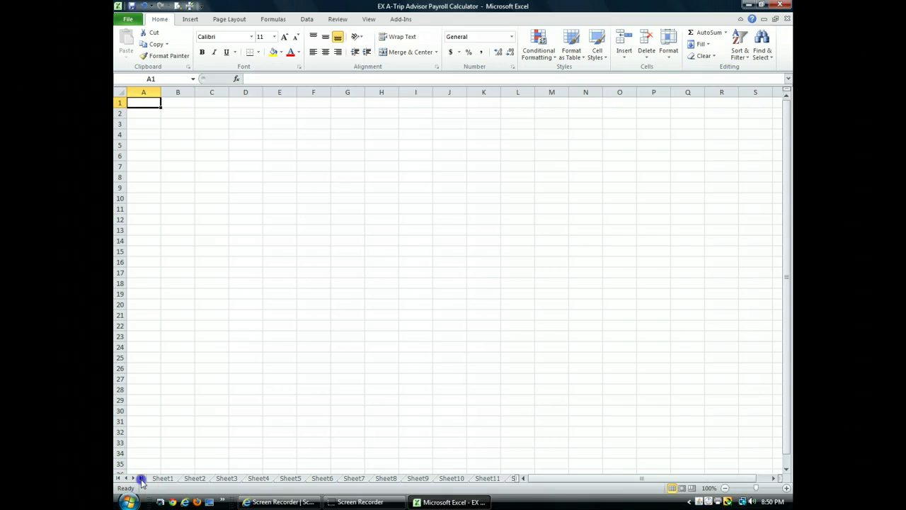
click(141, 478)
click(125, 479)
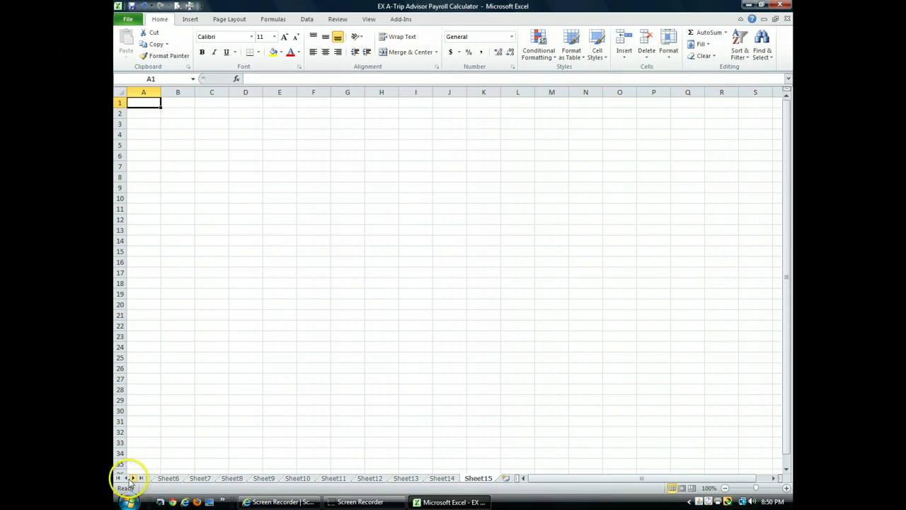
Step: Step the row of worksheet tabs back to Sheet1, shifting it one tab forward and back
click(125, 479)
click(125, 478)
click(125, 479)
click(125, 479)
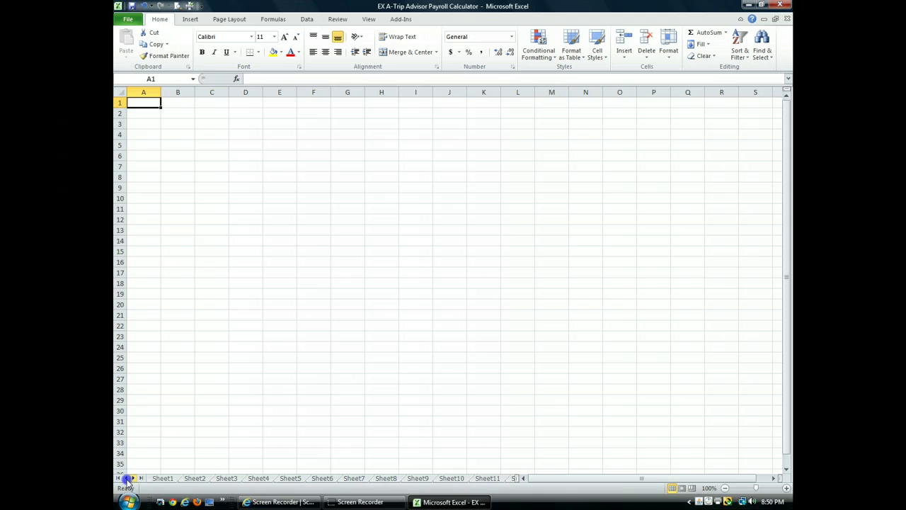
click(132, 479)
click(125, 479)
click(133, 478)
click(126, 479)
click(133, 479)
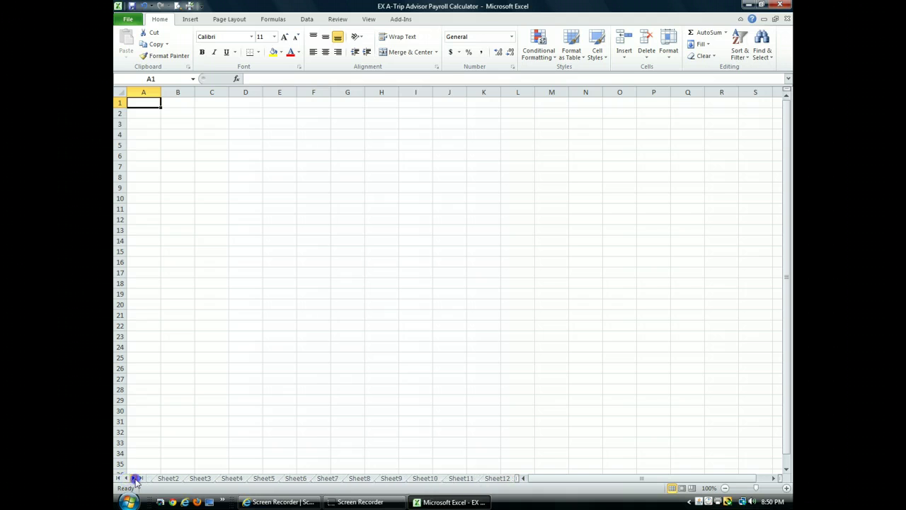
click(126, 478)
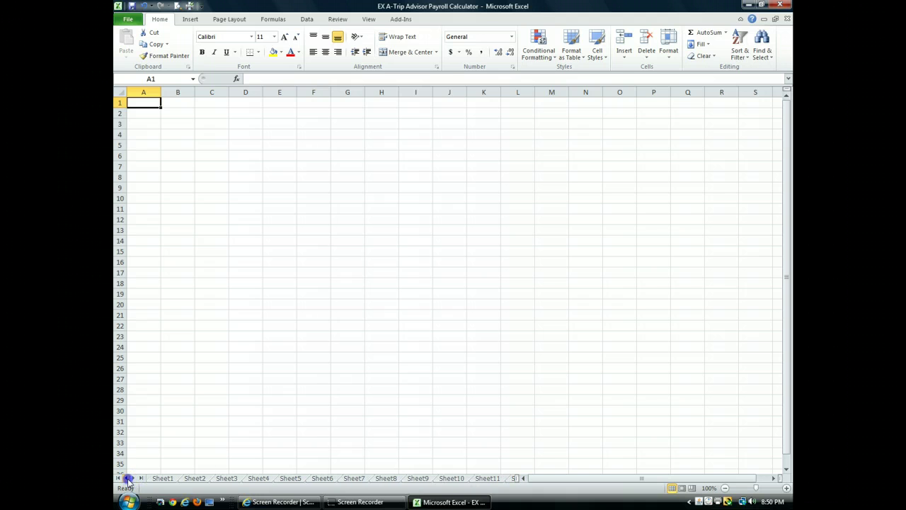
Step: View several worksheets up to Sheet6 one by one and step back through Sheet2 to Sheet1
click(257, 479)
click(298, 479)
click(321, 479)
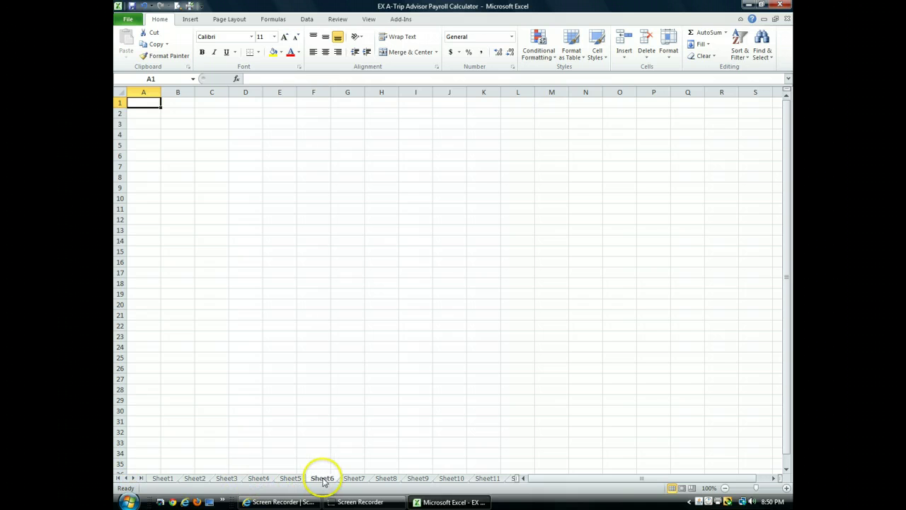
click(286, 479)
click(259, 479)
click(230, 480)
click(195, 479)
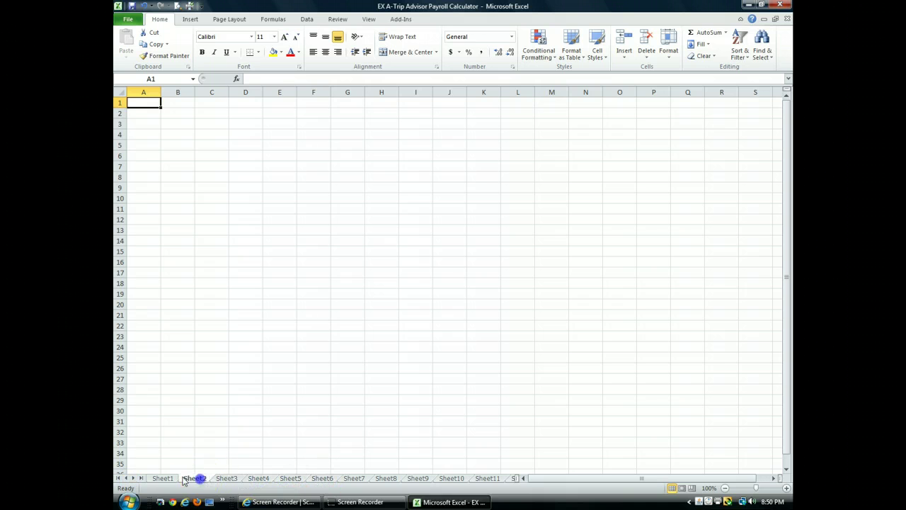
click(164, 478)
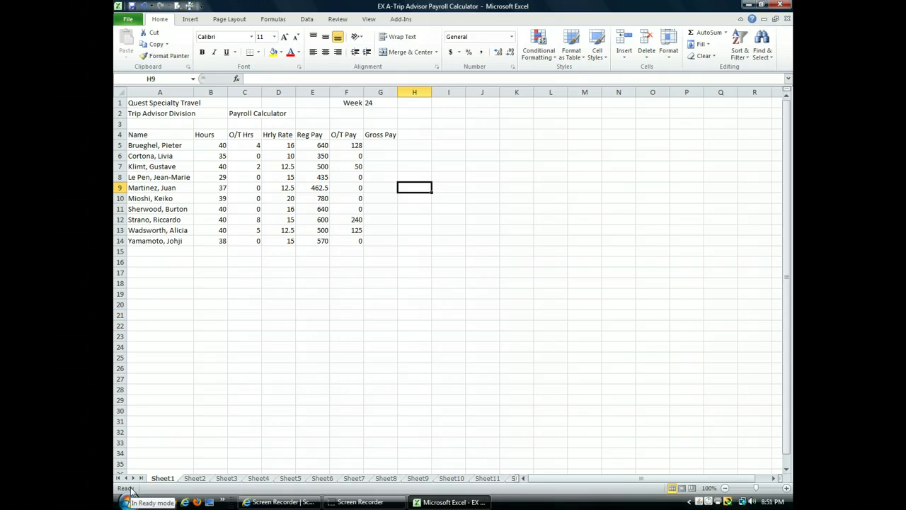
Step: Put the empty cell H9 into Edit mode through the formula bar and accept the entry without changes
click(147, 492)
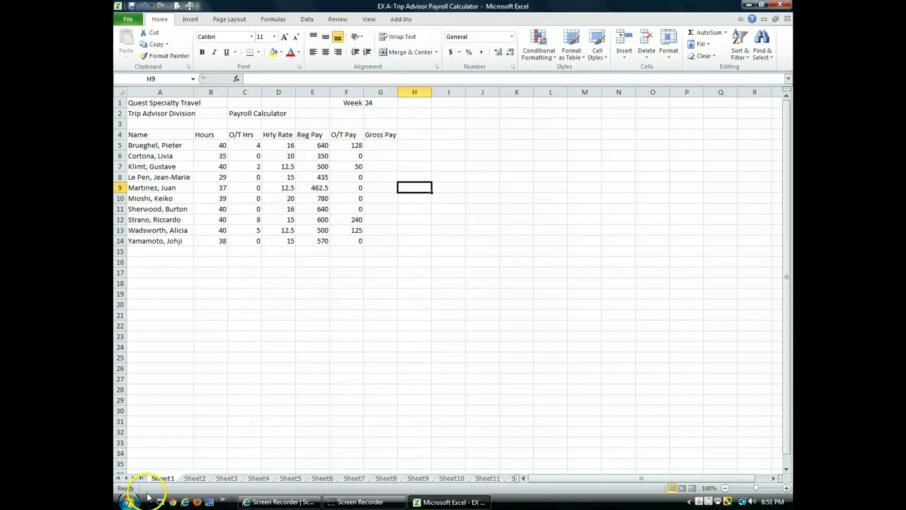
click(270, 78)
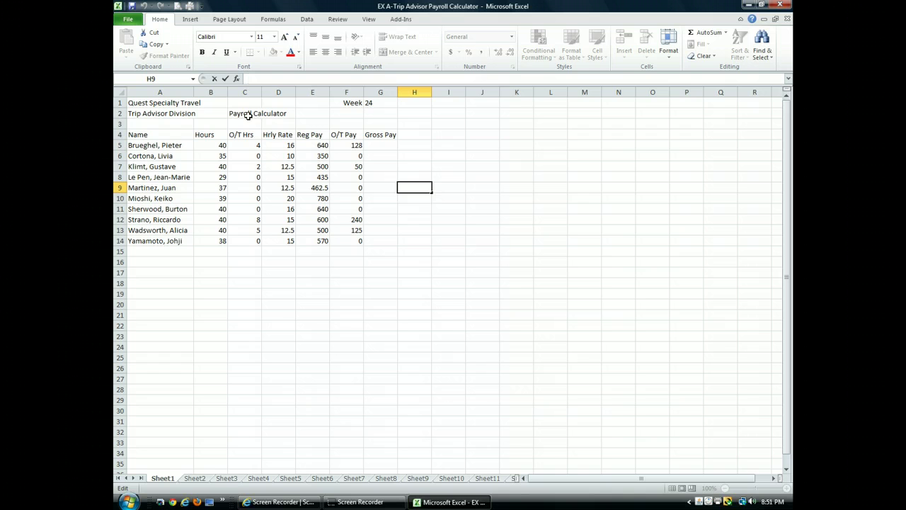
click(225, 80)
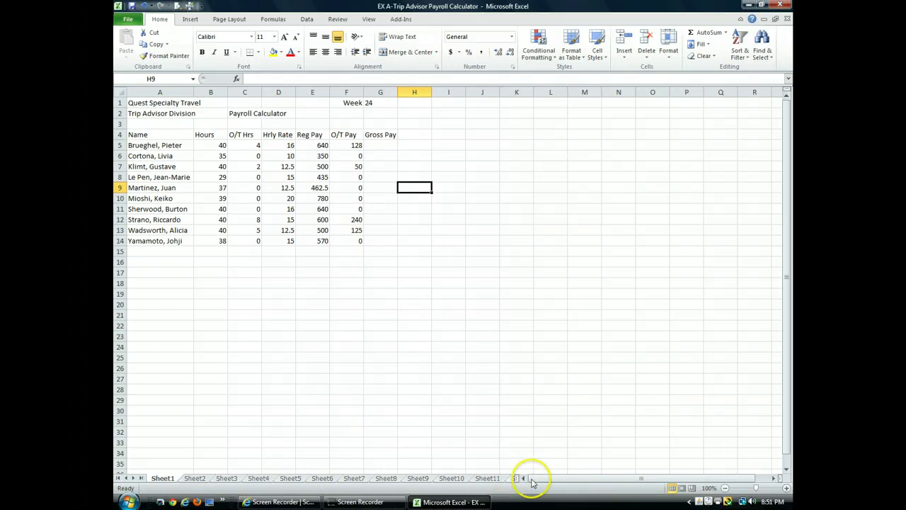
Step: Look across Sheet1 horizontally and vertically beyond the payroll data, and return to its first row and column
click(774, 478)
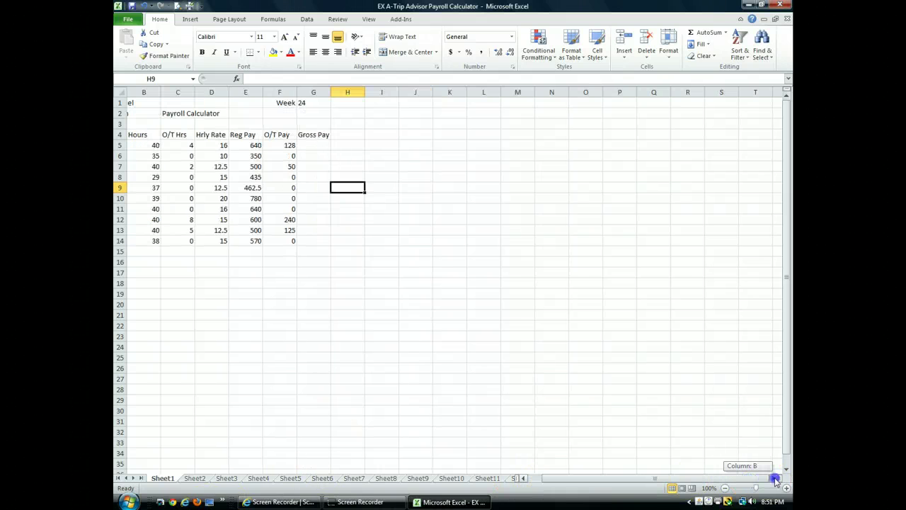
drag(775, 479, 548, 489)
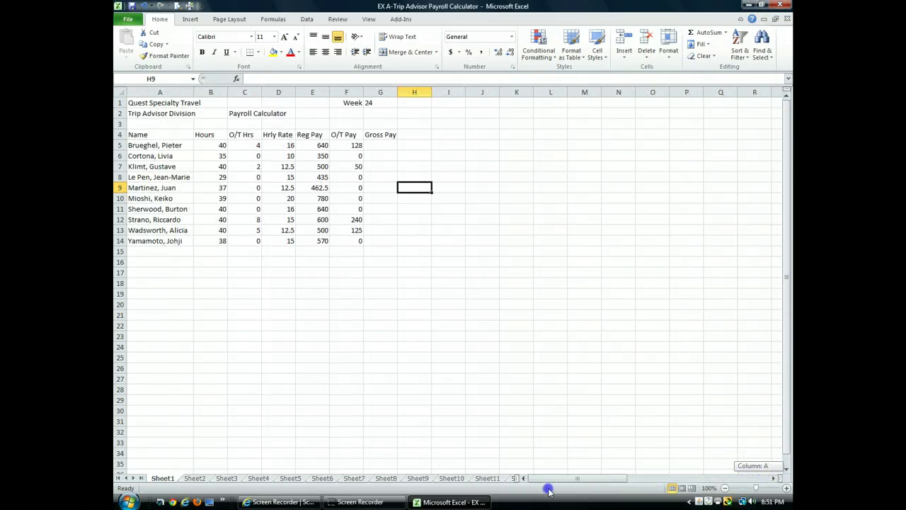
drag(788, 293, 787, 397)
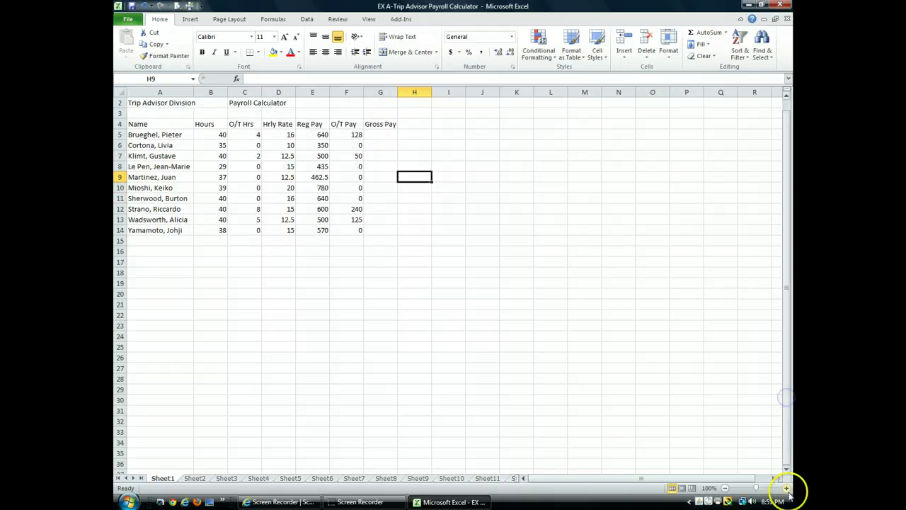
scroll(787, 473, down, 1)
click(786, 469)
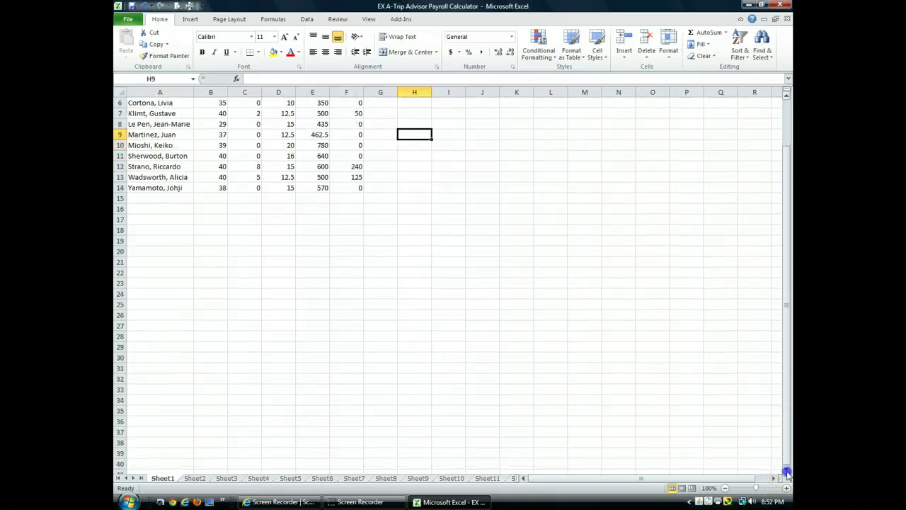
drag(787, 453, 789, 297)
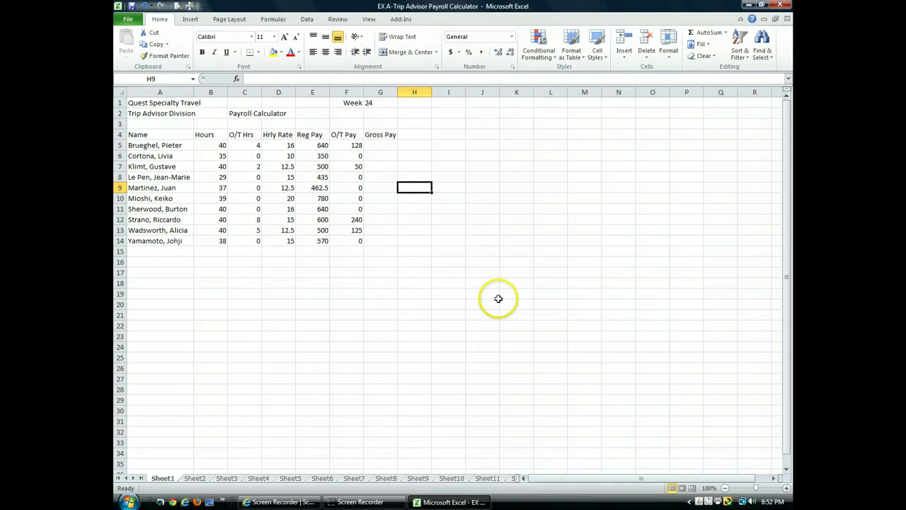
Step: Zoom the worksheet out to 30%
click(724, 489)
click(724, 488)
click(724, 489)
click(724, 488)
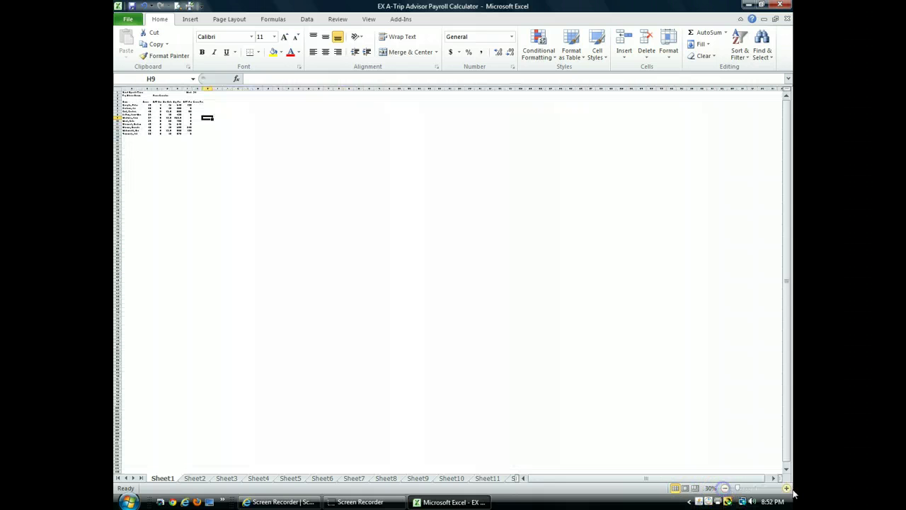
Step: Zoom the worksheet back in to 100%
click(786, 489)
click(786, 488)
click(786, 488)
click(786, 488)
click(786, 489)
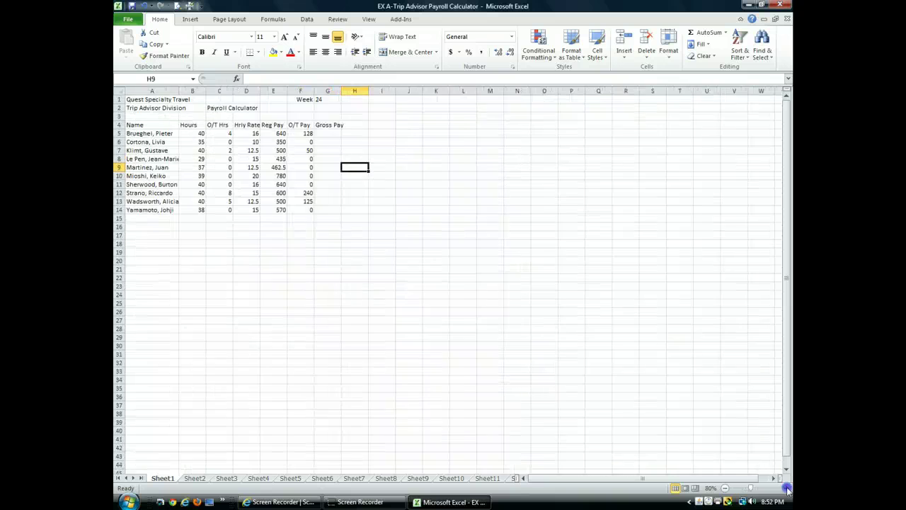
click(787, 489)
click(788, 489)
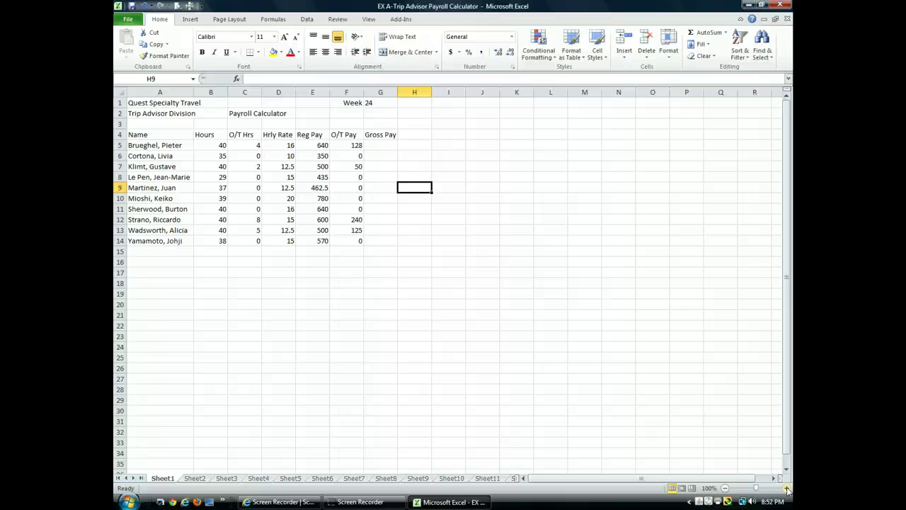
Step: Select the Name heading in cell A4, place the text cursor in its formula bar entry, and accept it unchanged
click(197, 136)
click(185, 135)
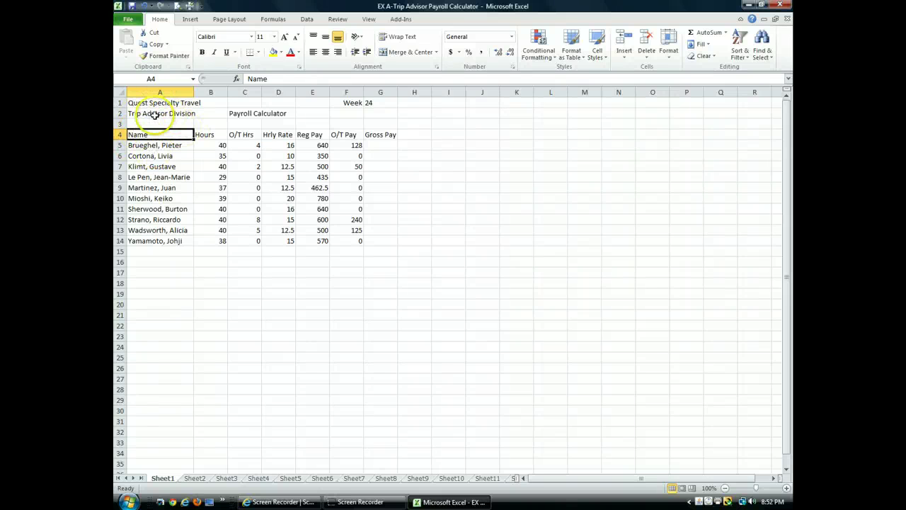
click(277, 79)
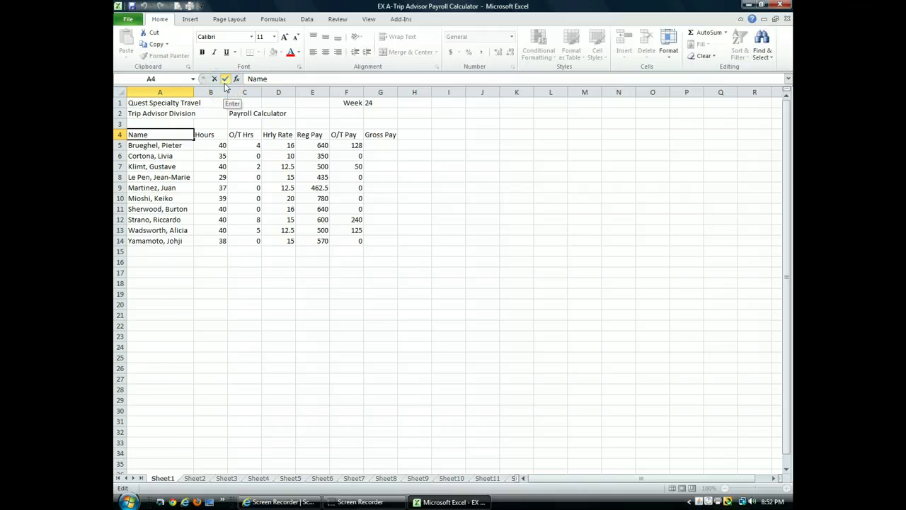
click(224, 79)
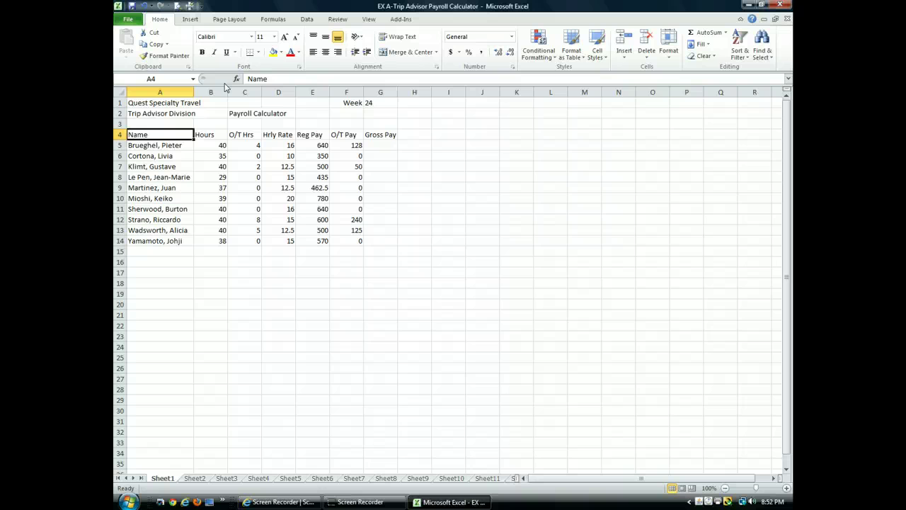
Step: Move the active cell down column A to A11 and across the payroll table to I12, one cell at a time
key(Down)
key(Down)
key(Down)
key(Down)
key(Down)
key(Down)
key(Down)
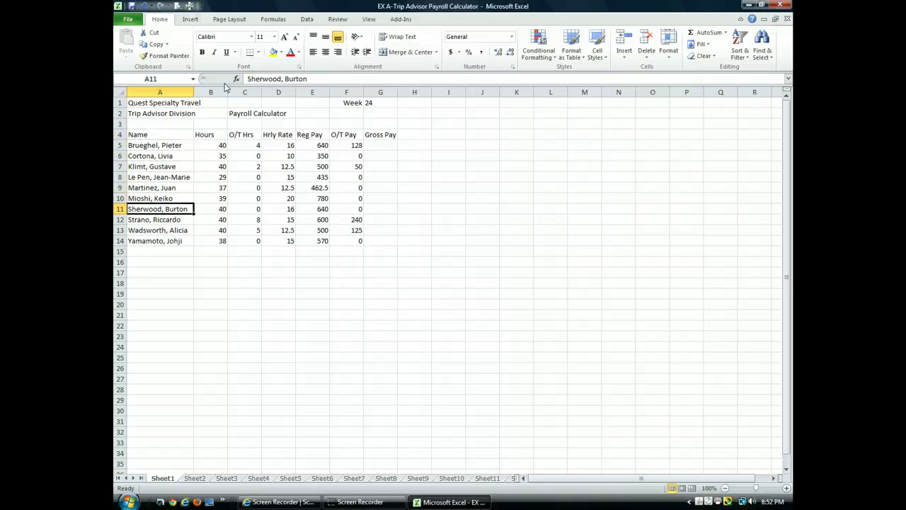
key(Right)
key(Right)
key(Right)
key(Right)
key(Right)
key(Right)
key(Right)
key(Right)
key(Down)
key(Down)
key(Down)
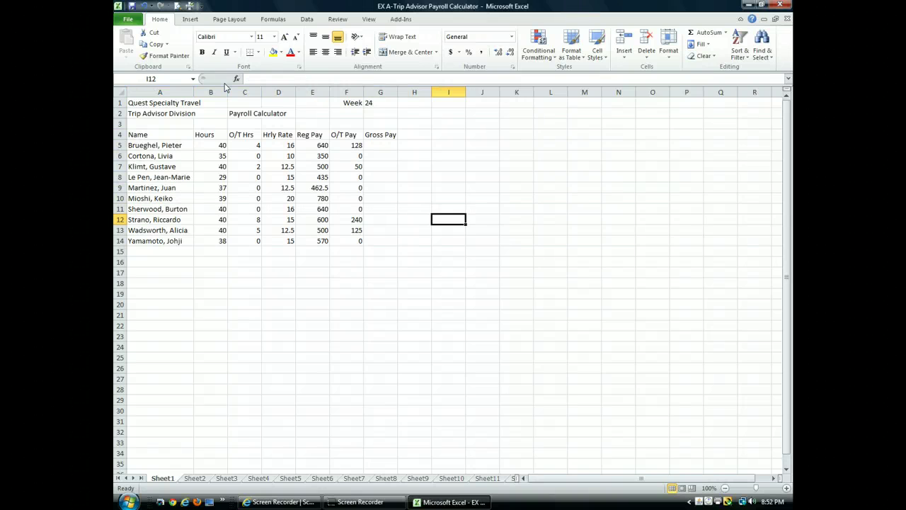
Step: Move the active cell back to column G, up and across to column D, and down to D28
key(Left)
key(Left)
key(Up)
key(Up)
key(Up)
key(Up)
key(Up)
key(Up)
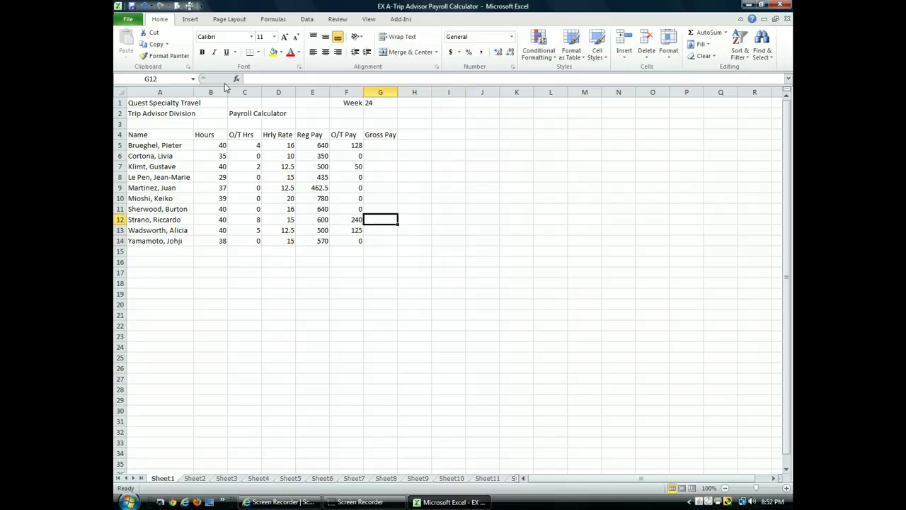
key(Left)
key(Left)
key(Left)
key(Down)
key(Down)
key(Down)
key(Down)
key(Down)
key(Down)
key(Down)
key(Down)
key(Down)
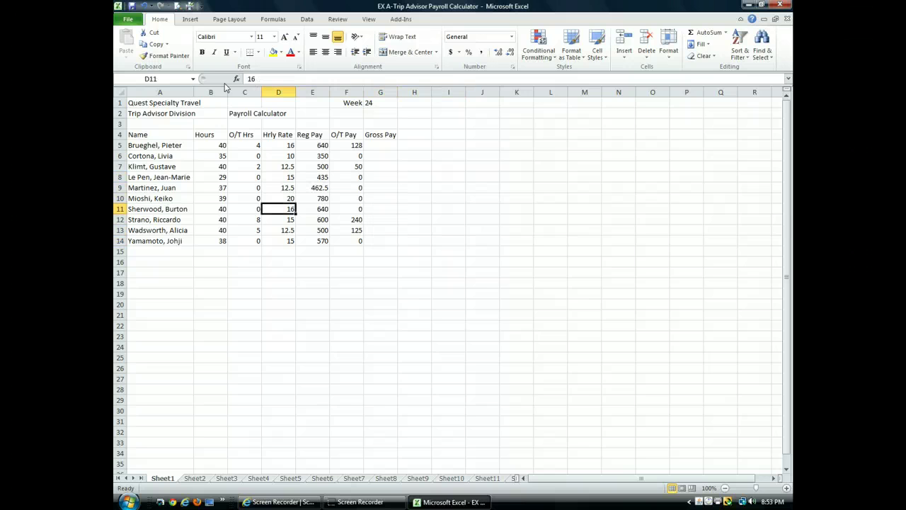
key(Down)
key(Down)
key(Down)
key(Down)
key(Down)
key(Down)
key(Down)
key(Down)
key(Down)
key(Down)
key(Down)
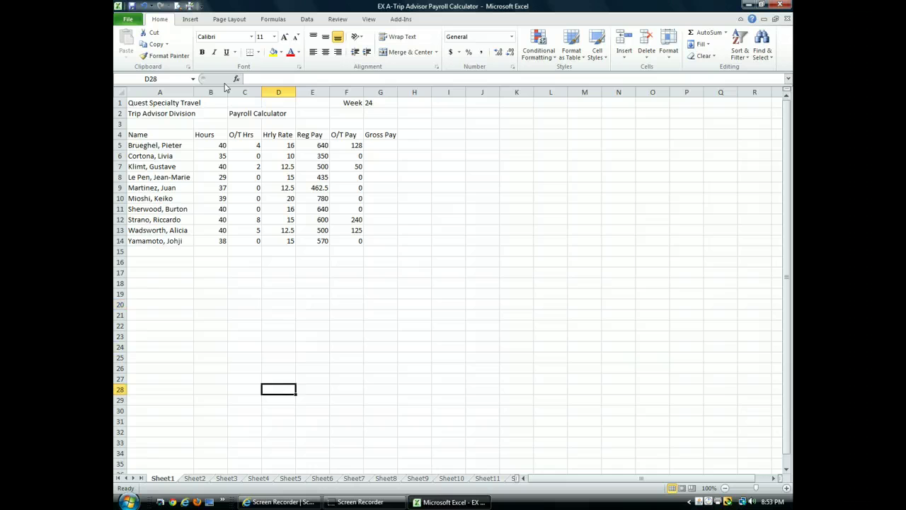
Step: Move the active cell across and down the empty area from D28 to S33
key(Right)
key(Right)
key(Right)
key(Right)
key(Right)
key(Right)
key(Right)
key(Right)
key(Right)
key(Right)
key(Right)
key(Right)
key(Right)
key(Right)
key(Right)
key(Down)
key(Down)
key(Down)
key(Down)
key(Down)
key(Down)
key(Down)
key(Down)
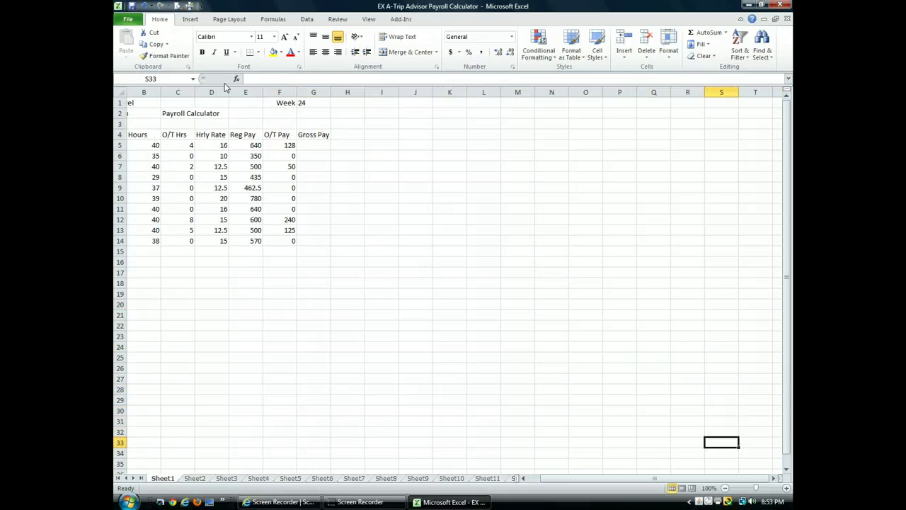
Step: Move the active cell beyond column Z and down to AN59, and jump back to cell A1
key(Right)
key(Right)
key(Right)
key(Right)
key(Right)
key(Right)
key(Right)
key(Right)
key(Right)
key(Right)
key(Right)
key(Right)
key(Right)
key(Right)
key(Right)
key(Right)
key(Right)
key(Right)
key(Right)
key(Right)
key(Right)
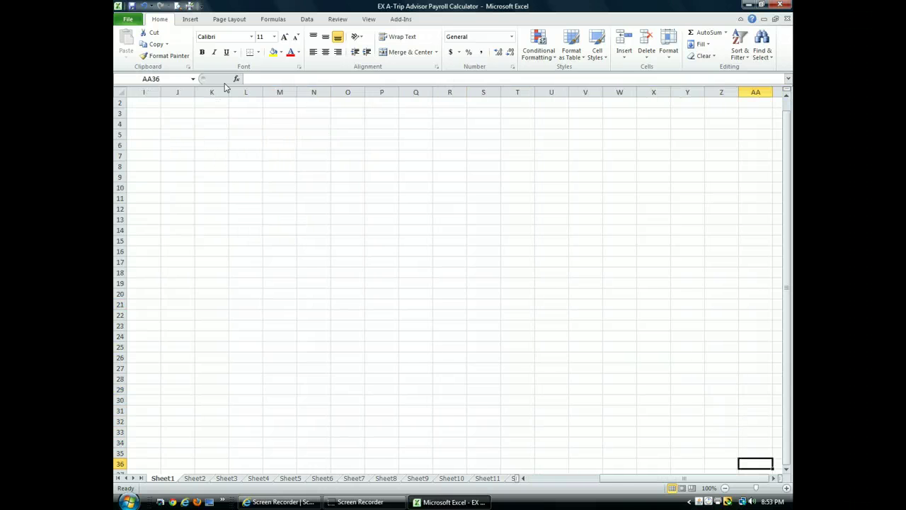
key(Down)
key(Down)
key(Down)
key(Down)
key(Down)
key(Down)
key(Down)
key(Down)
key(Down)
key(Down)
key(Down)
key(Down)
key(Down)
key(Down)
key(Down)
key(Down)
key(Down)
key(Down)
key(Down)
key(Down)
key(Down)
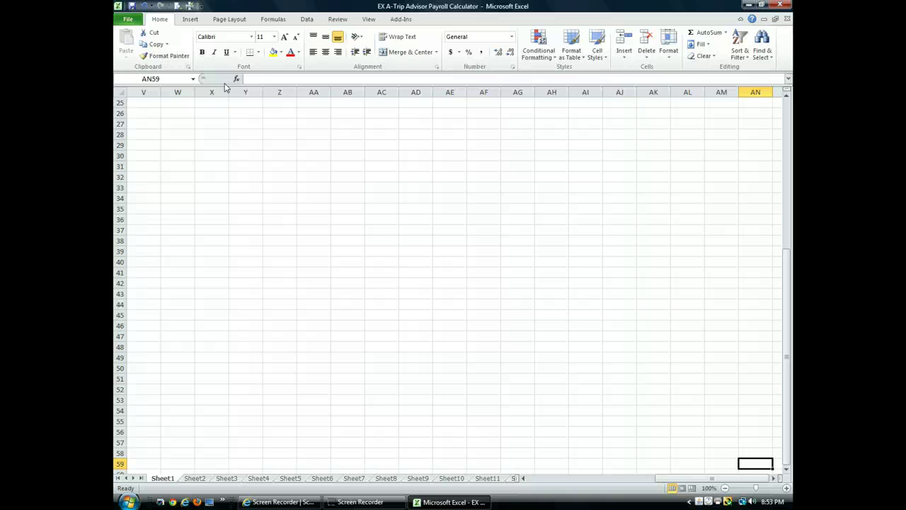
key(ctrl+Home)
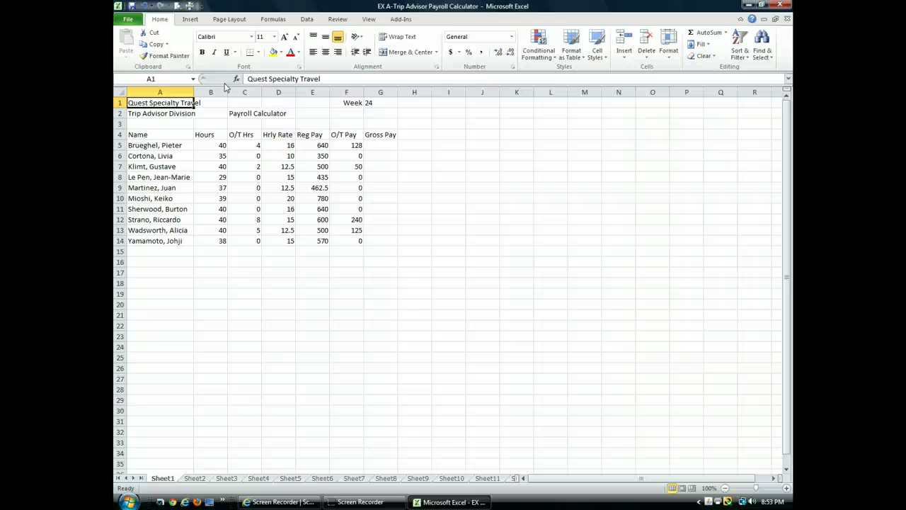
Step: Select the Reg Pay range E4:E14, release it by moving to H13, and select cell B5
drag(312, 136, 323, 236)
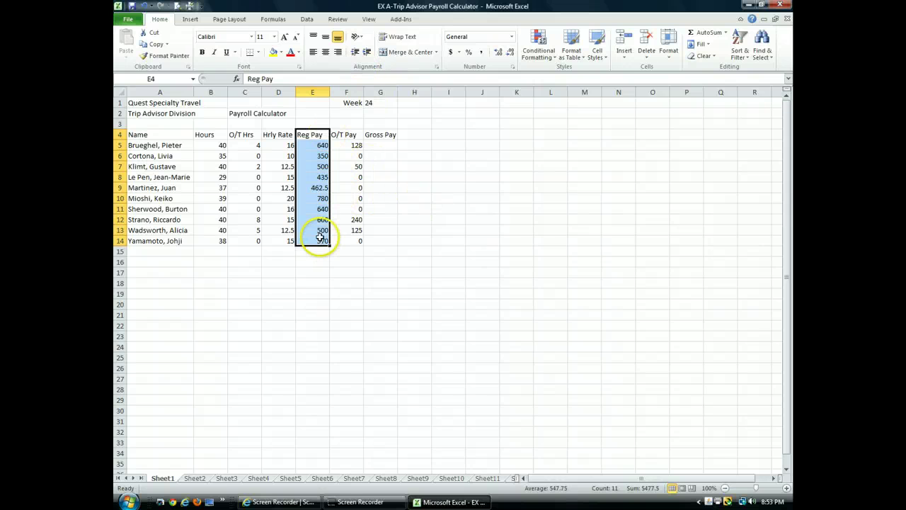
click(414, 231)
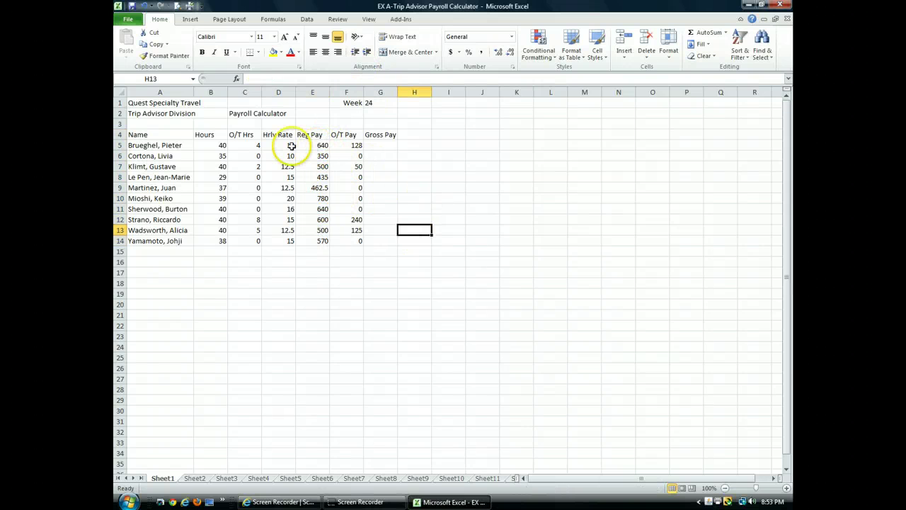
click(218, 145)
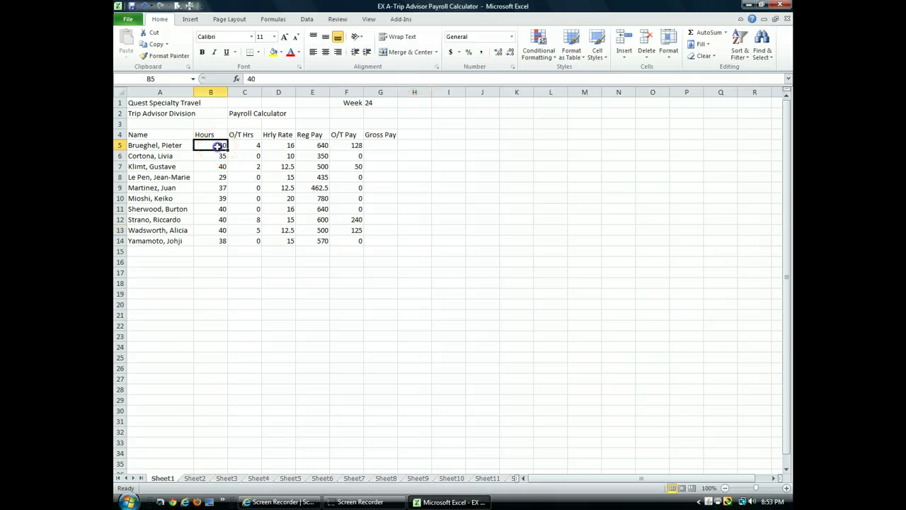
Step: Select the Hours values in the range B5:B14, release the selection at B5, and select the same range again
drag(219, 146, 212, 241)
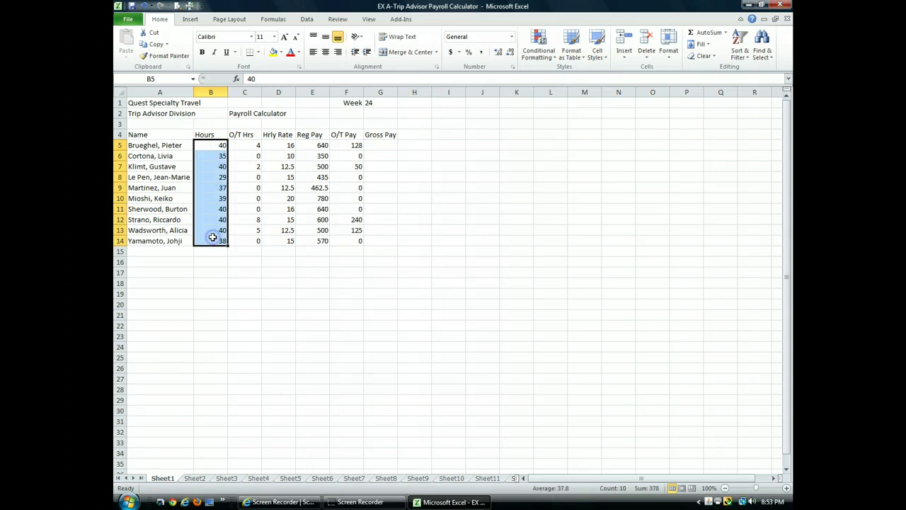
click(220, 143)
drag(221, 143, 225, 240)
mouse_move(225, 241)
mouse_down()
mouse_move(340, 243)
mouse_move(216, 243)
mouse_move(351, 243)
mouse_move(216, 244)
mouse_up()
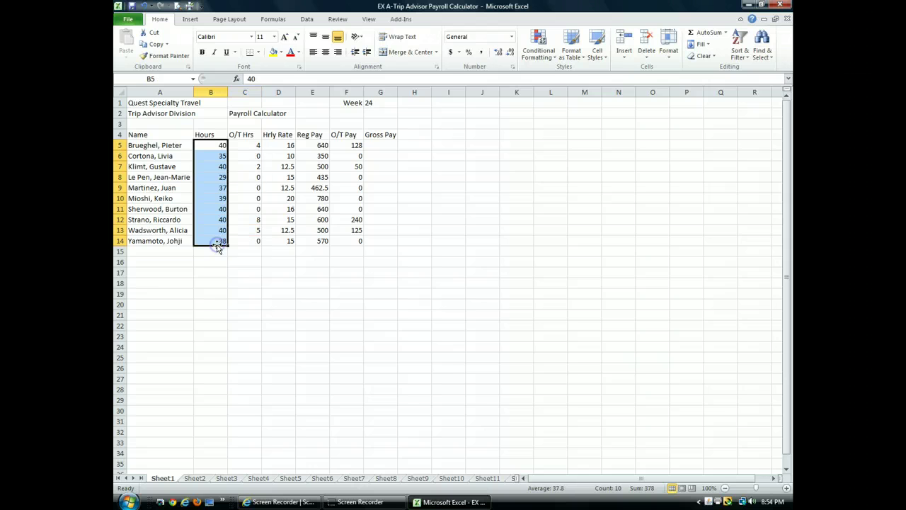